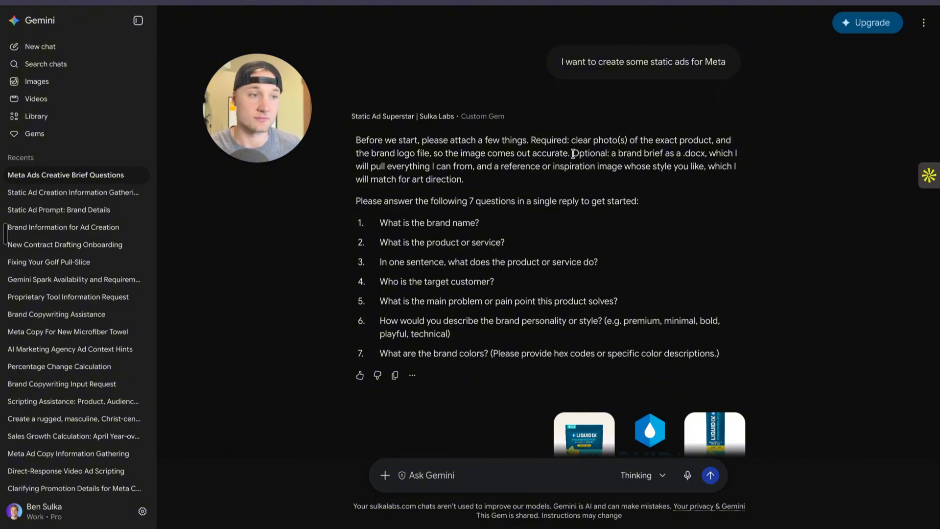
Examine the Gem's attachment requirements, highlighting the optional .docx brand brief, and view the options for adding files to the chat.
{"action": "left_click_drag", "start_coordinate": [572, 153], "coordinate": [709, 158]}
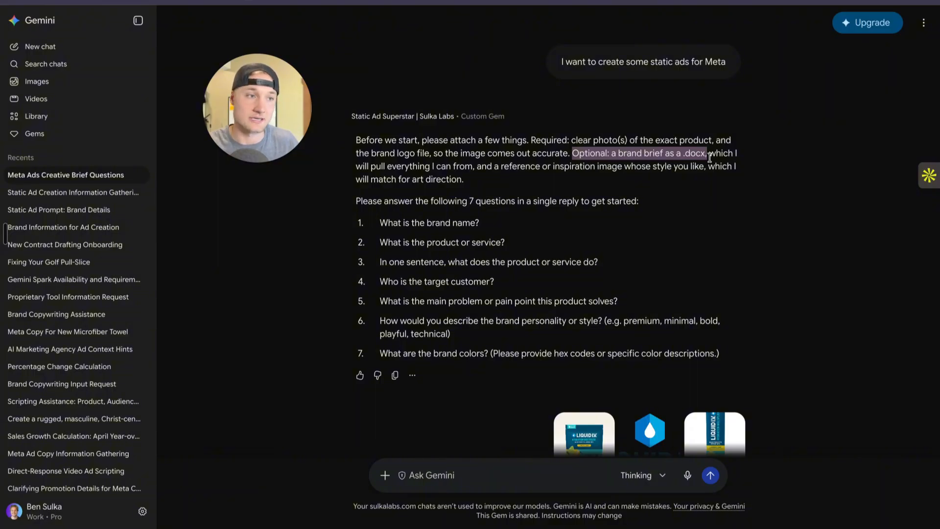
{"action": "left_click", "coordinate": [384, 475]}
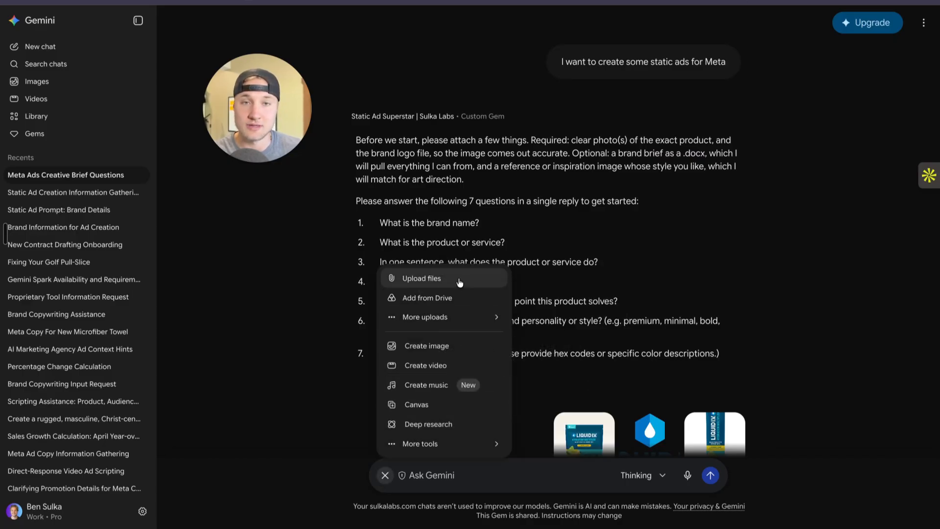
{"action": "left_click", "coordinate": [660, 229]}
{"action": "scroll", "coordinate": [661, 229], "scroll_direction": "down", "scroll_amount": 4}
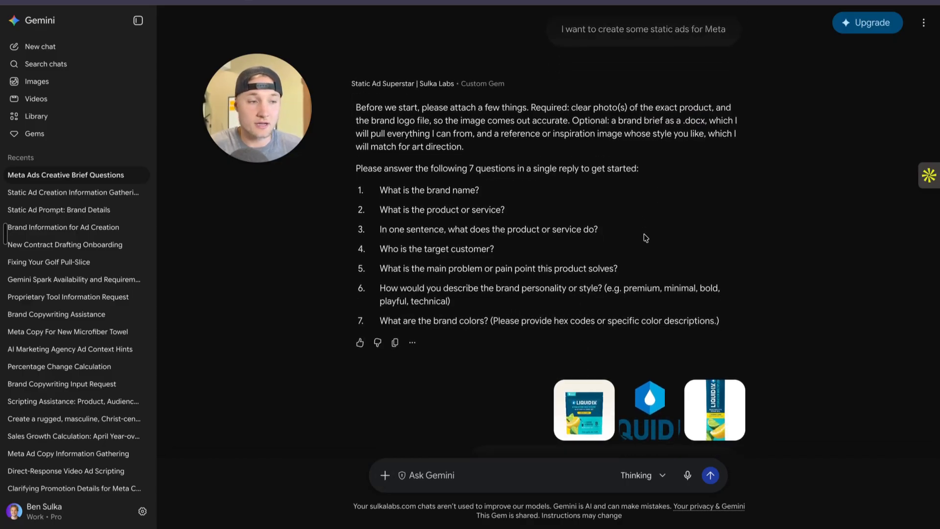
{"action": "scroll", "coordinate": [656, 251], "scroll_direction": "up", "scroll_amount": 1}
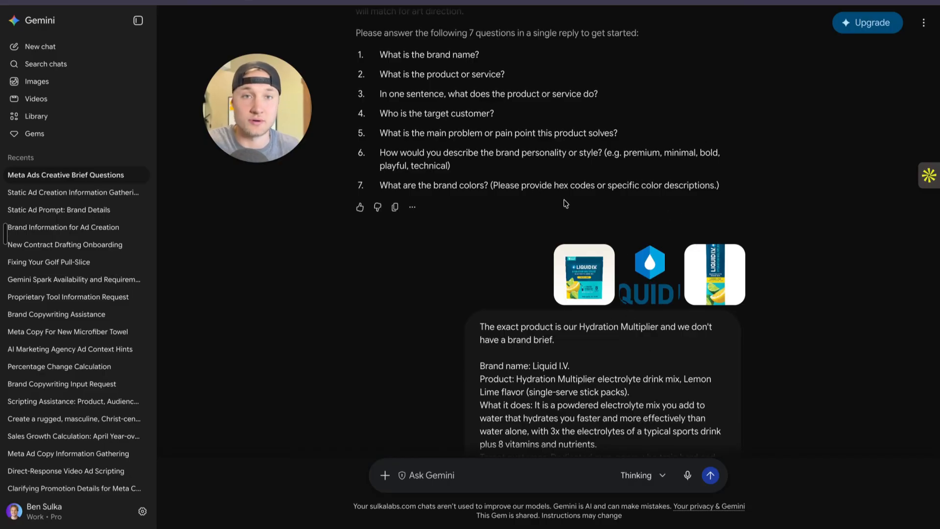
Read through the submitted Liquid I.V. Hydration Multiplier answers, from brand name and target customer to brand colors.
{"action": "scroll", "coordinate": [599, 211], "scroll_direction": "down", "scroll_amount": 3}
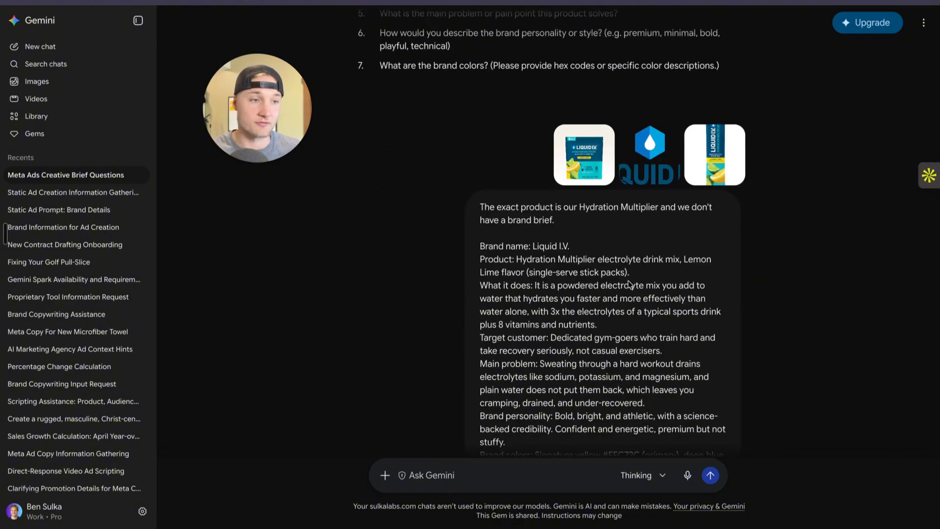
{"action": "scroll", "coordinate": [630, 284], "scroll_direction": "down", "scroll_amount": 1}
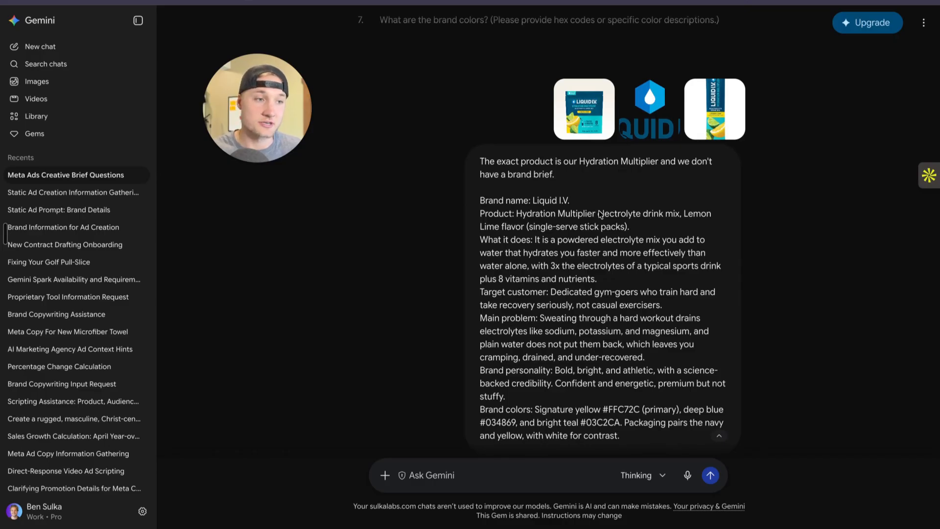
{"action": "scroll", "coordinate": [599, 214], "scroll_direction": "down", "scroll_amount": 1}
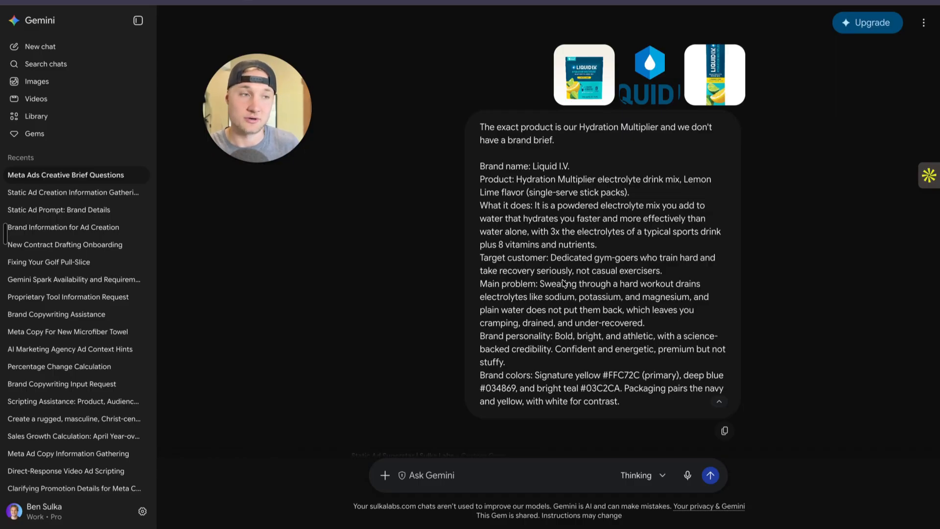
{"action": "scroll", "coordinate": [563, 284], "scroll_direction": "down", "scroll_amount": 3}
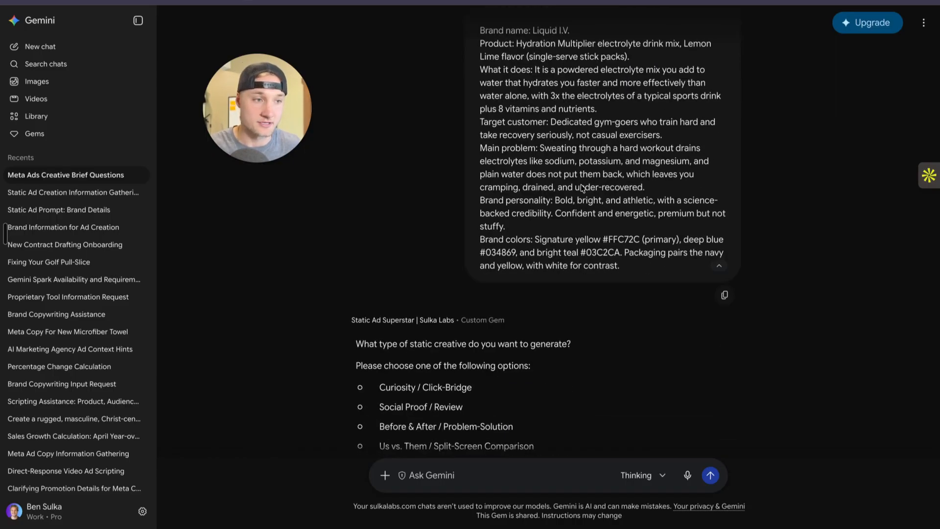
{"action": "scroll", "coordinate": [598, 239], "scroll_direction": "up", "scroll_amount": 1}
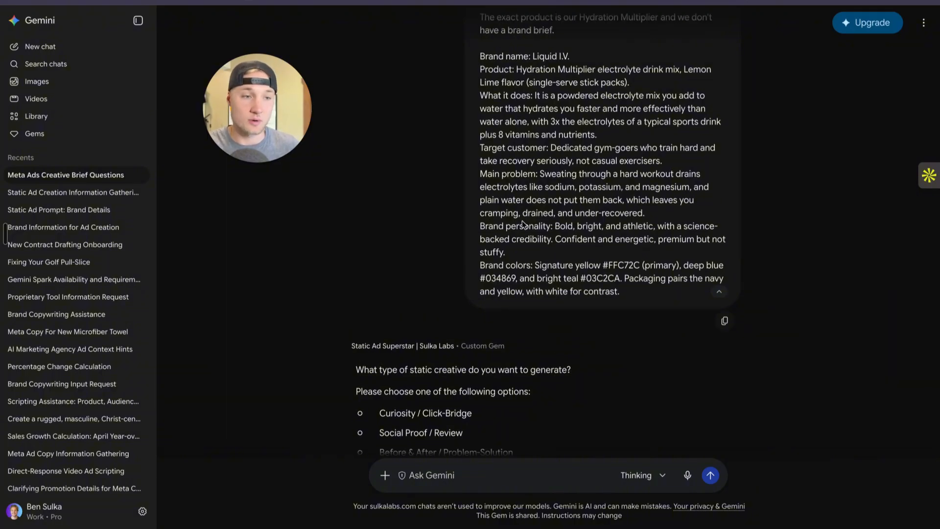
{"action": "scroll", "coordinate": [513, 232], "scroll_direction": "down", "scroll_amount": 5}
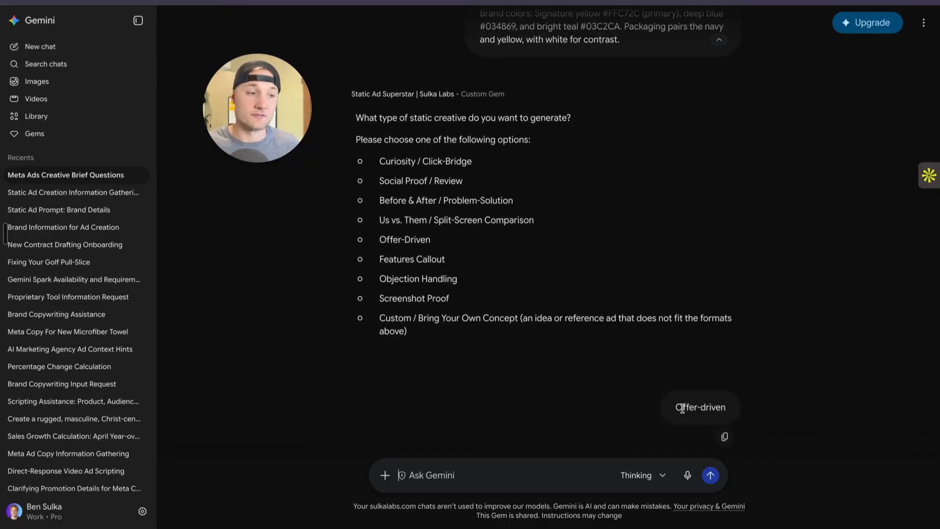
Examine the Offer-driven creative choice and the follow-up questions and answers about the offer and its timing.
{"action": "left_click_drag", "start_coordinate": [676, 406], "coordinate": [733, 409]}
{"action": "left_click", "coordinate": [699, 359]}
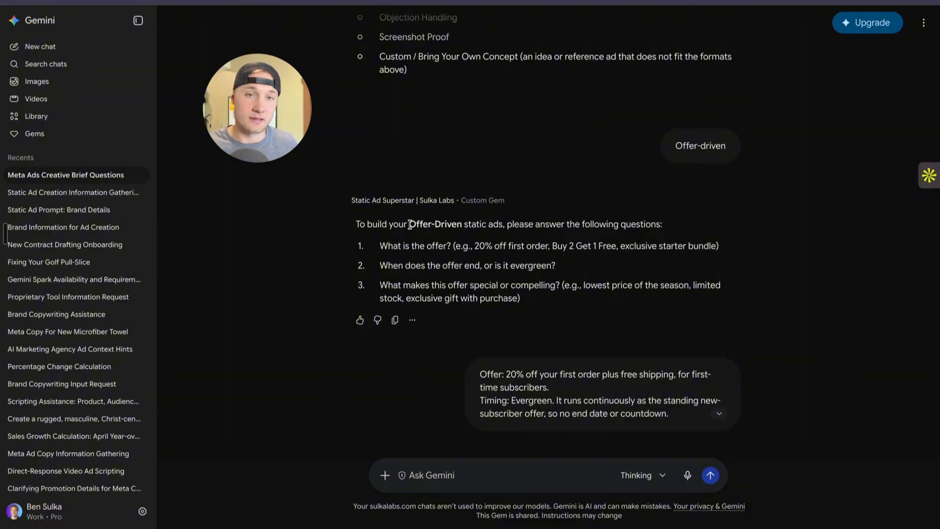
{"action": "scroll", "coordinate": [457, 238], "scroll_direction": "down", "scroll_amount": 1}
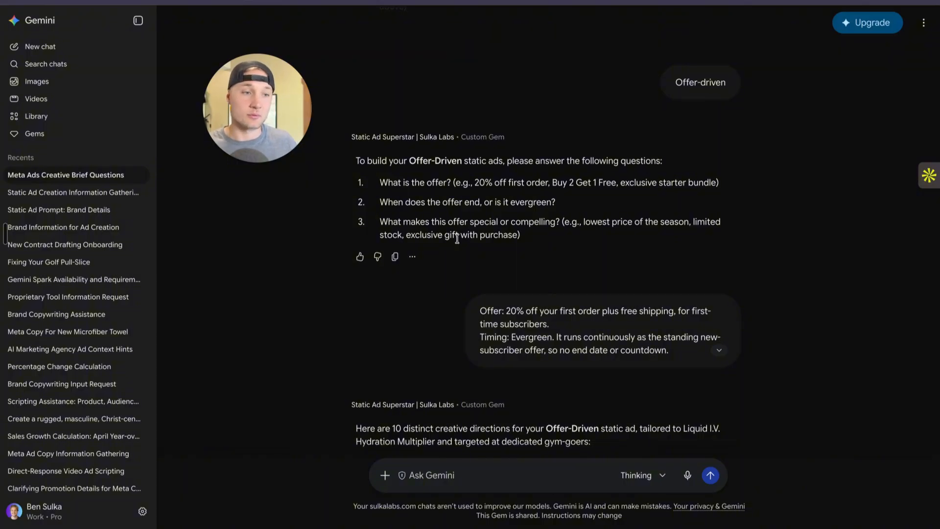
{"action": "scroll", "coordinate": [465, 245], "scroll_direction": "down", "scroll_amount": 1}
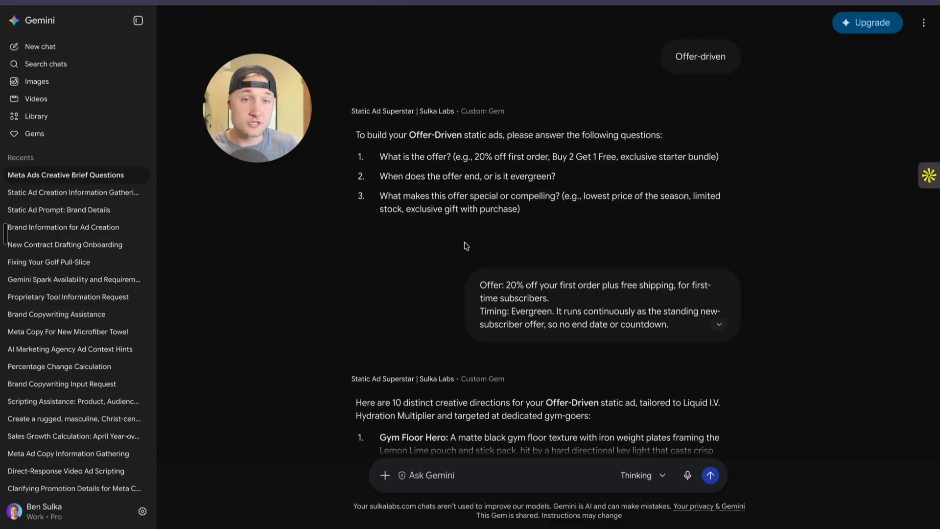
{"action": "scroll", "coordinate": [470, 248], "scroll_direction": "down", "scroll_amount": 4}
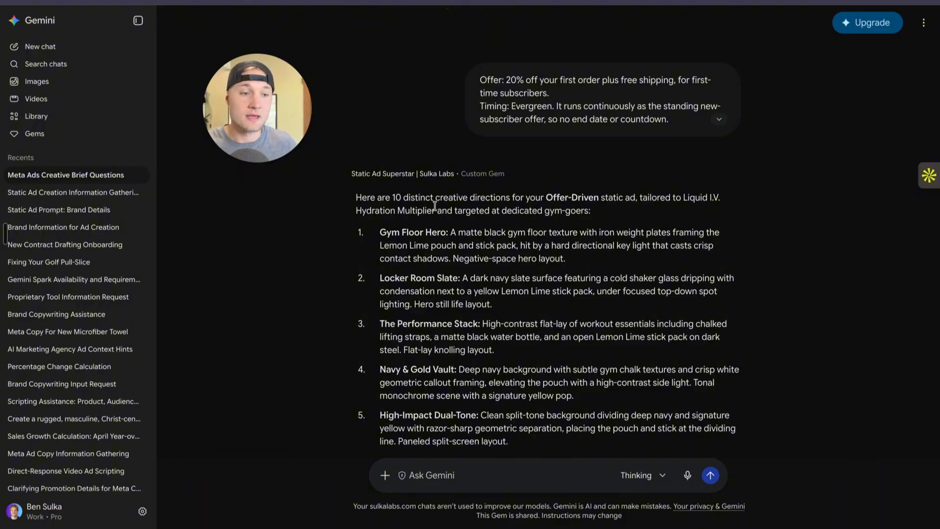
Review the creative directions for the Offer-Driven ad and the headline and subheadline options for the Citrus & Sweat concept.
{"action": "scroll", "coordinate": [441, 215], "scroll_direction": "down", "scroll_amount": 3}
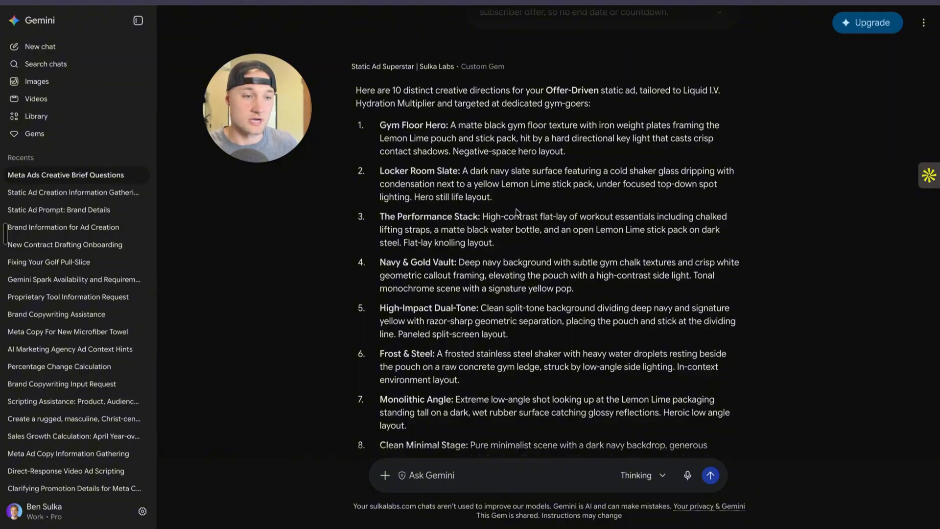
{"action": "scroll", "coordinate": [514, 208], "scroll_direction": "down", "scroll_amount": 2}
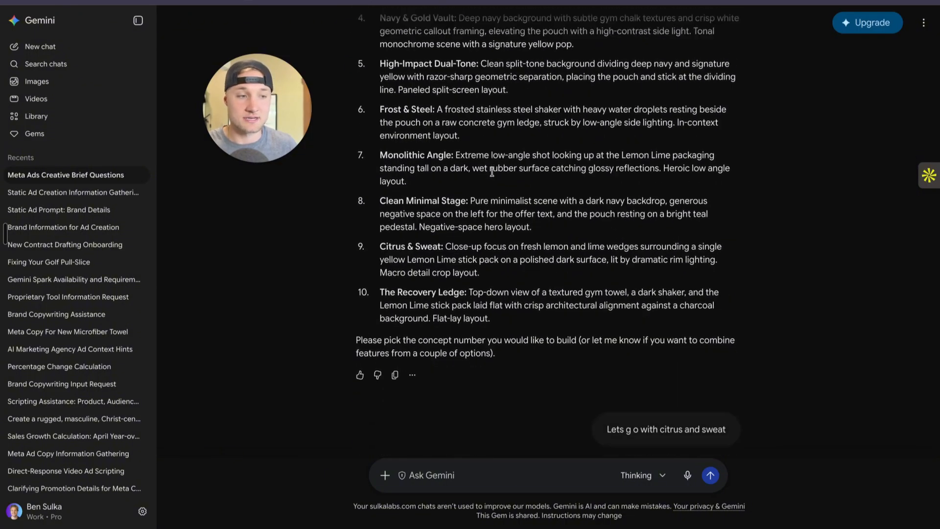
{"action": "scroll", "coordinate": [556, 258], "scroll_direction": "down", "scroll_amount": 1}
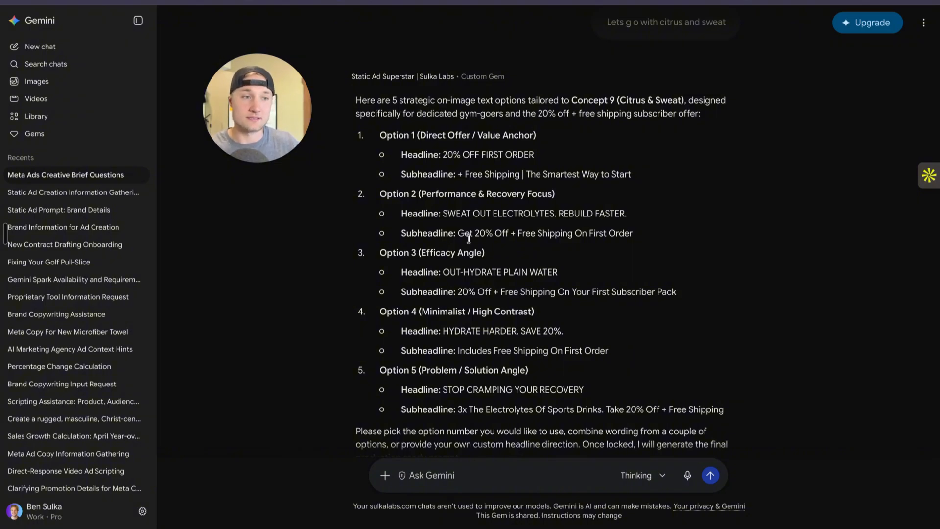
{"action": "scroll", "coordinate": [468, 238], "scroll_direction": "down", "scroll_amount": 5}
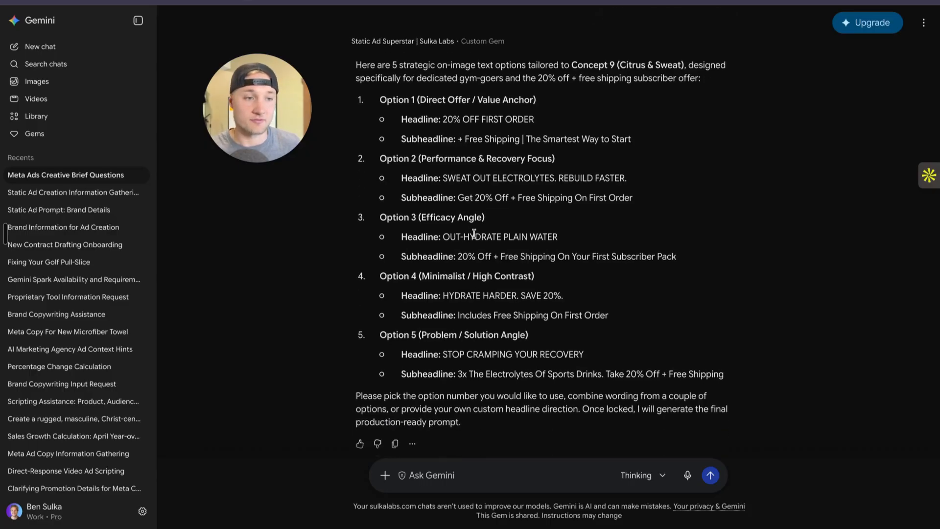
{"action": "scroll", "coordinate": [475, 236], "scroll_direction": "up", "scroll_amount": 2}
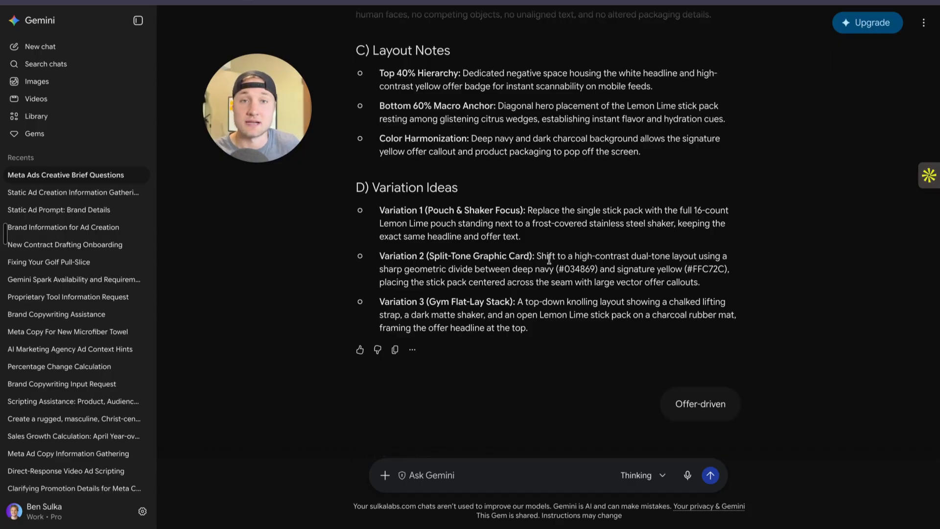
Select the whole prompt paragraph under the "B) AI Ad Prompt" heading in the Gem's final reply.
{"action": "scroll", "coordinate": [548, 259], "scroll_direction": "up", "scroll_amount": 10}
{"action": "scroll", "coordinate": [563, 274], "scroll_direction": "down", "scroll_amount": 5}
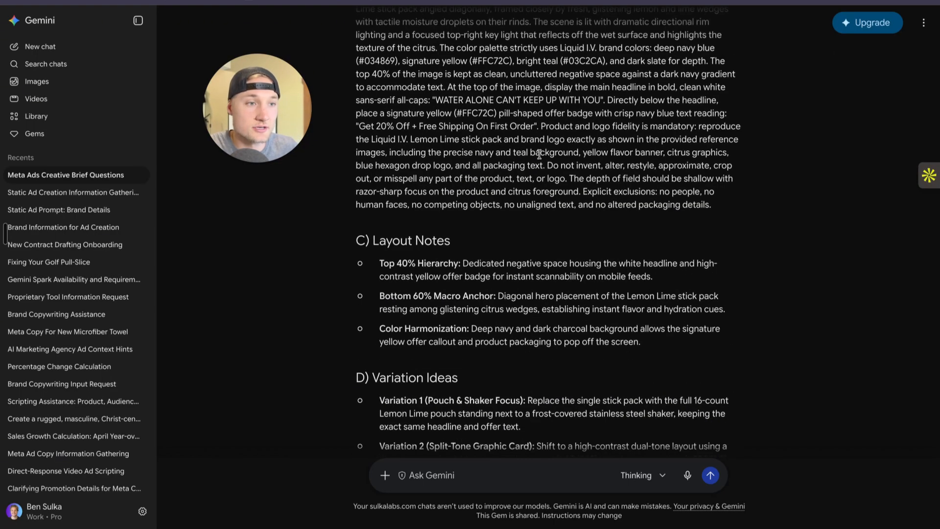
{"action": "scroll", "coordinate": [612, 303], "scroll_direction": "up", "scroll_amount": 2}
{"action": "scroll", "coordinate": [644, 326], "scroll_direction": "down", "scroll_amount": 1}
{"action": "left_click_drag", "start_coordinate": [714, 395], "coordinate": [346, 149]}
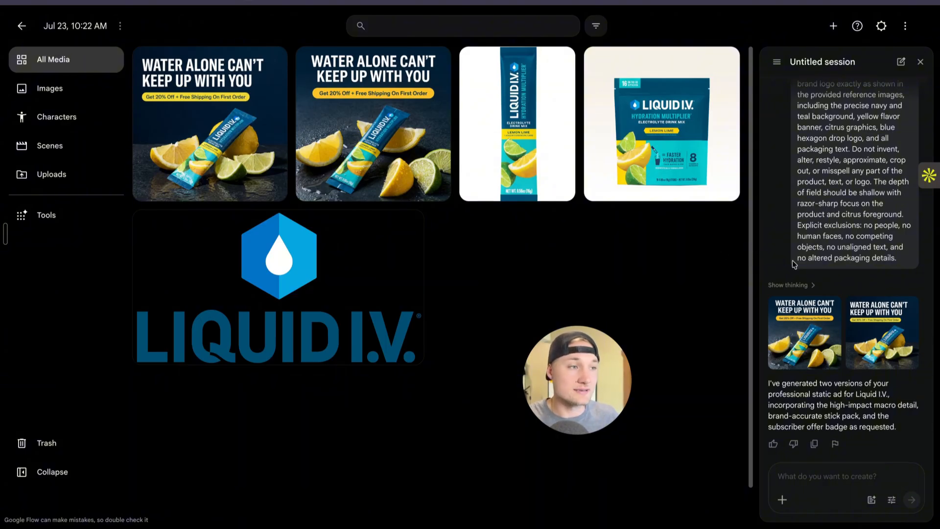
Switch to Google Flow and review the submitted ad prompt, its attached reference images and the generated ads.
{"action": "scroll", "coordinate": [850, 283], "scroll_direction": "up", "scroll_amount": 1}
{"action": "scroll", "coordinate": [849, 283], "scroll_direction": "up", "scroll_amount": 5}
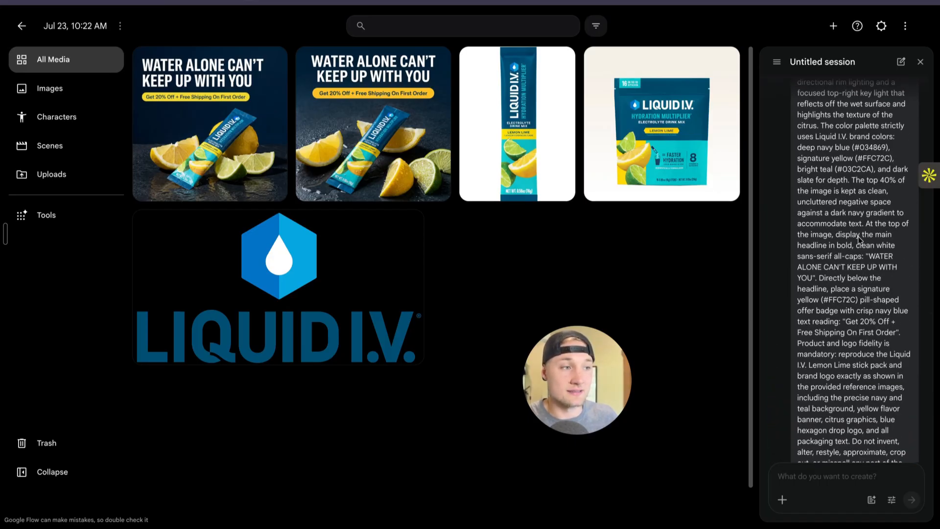
{"action": "key", "text": "ctrl+shift+Tab"}
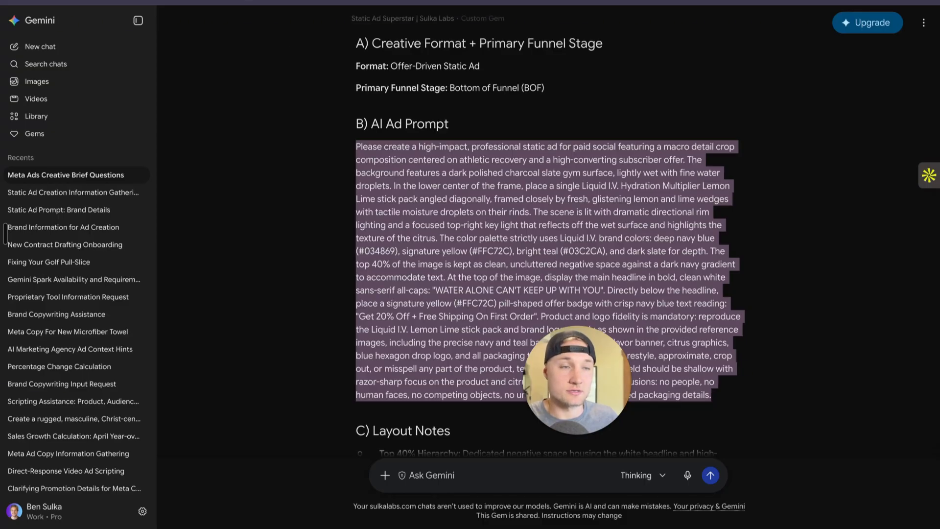
{"action": "key", "text": "ctrl+Tab"}
{"action": "scroll", "coordinate": [889, 258], "scroll_direction": "up", "scroll_amount": 2}
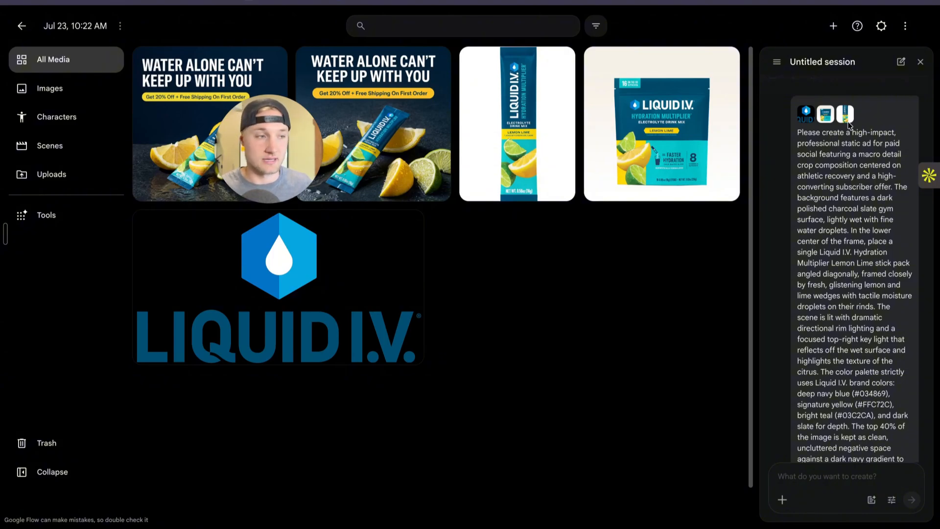
{"action": "scroll", "coordinate": [831, 259], "scroll_direction": "down", "scroll_amount": 10}
{"action": "scroll", "coordinate": [830, 260], "scroll_direction": "down", "scroll_amount": 1}
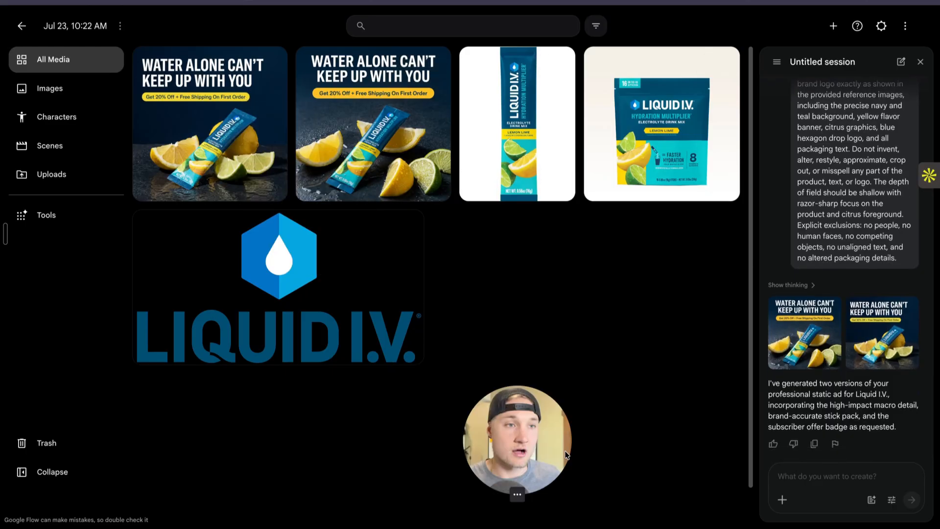
Inspect the second generated ad at full size and return to the project's media.
{"action": "left_click", "coordinate": [373, 141]}
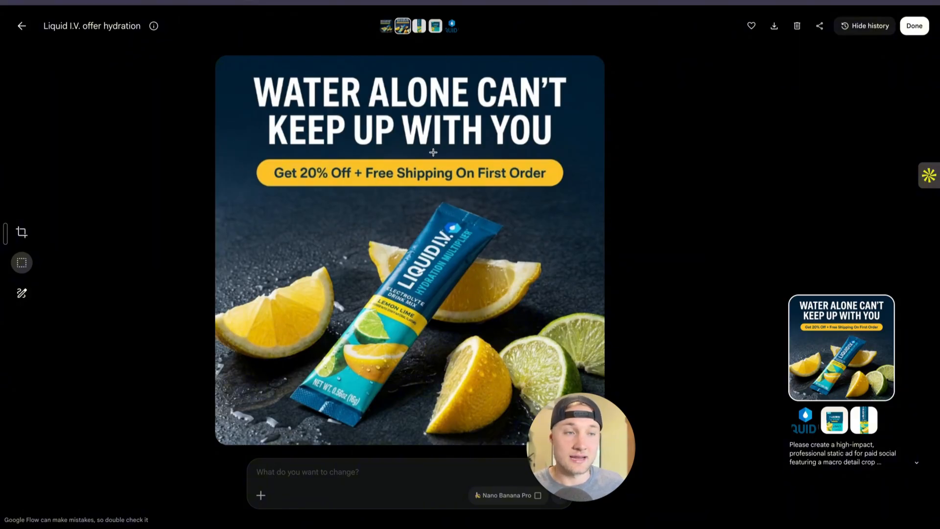
{"action": "key", "text": "Escape"}
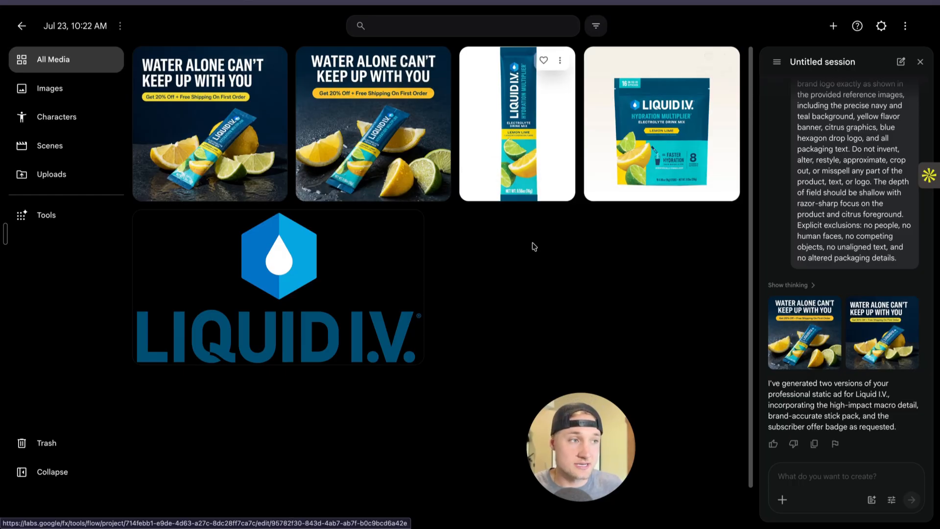
{"action": "scroll", "coordinate": [535, 247], "scroll_direction": "down", "scroll_amount": 1}
{"action": "scroll", "coordinate": [621, 319], "scroll_direction": "up", "scroll_amount": 1}
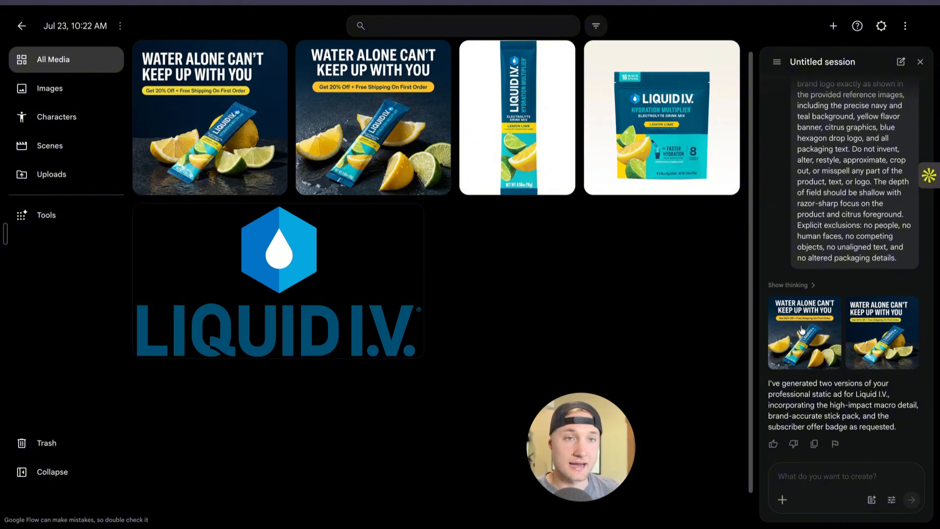
{"action": "left_click", "coordinate": [430, 129]}
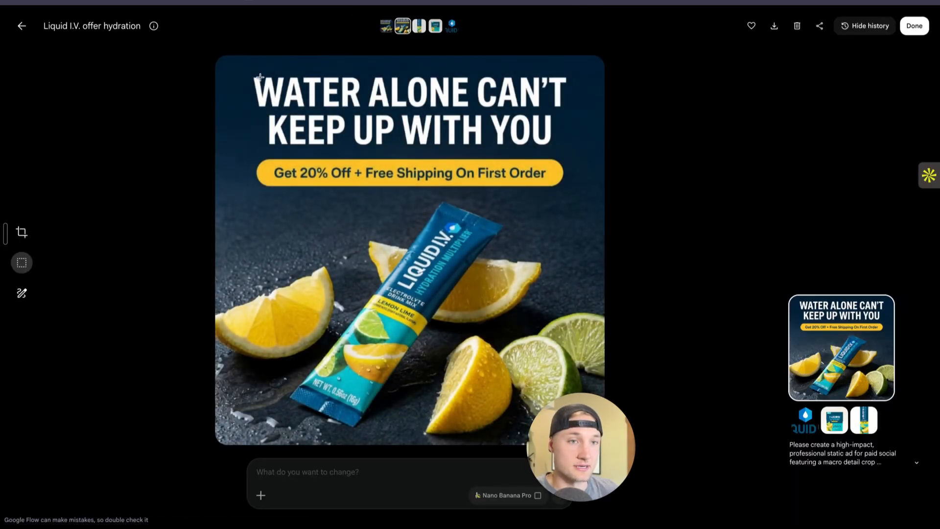
{"action": "key", "text": "Escape"}
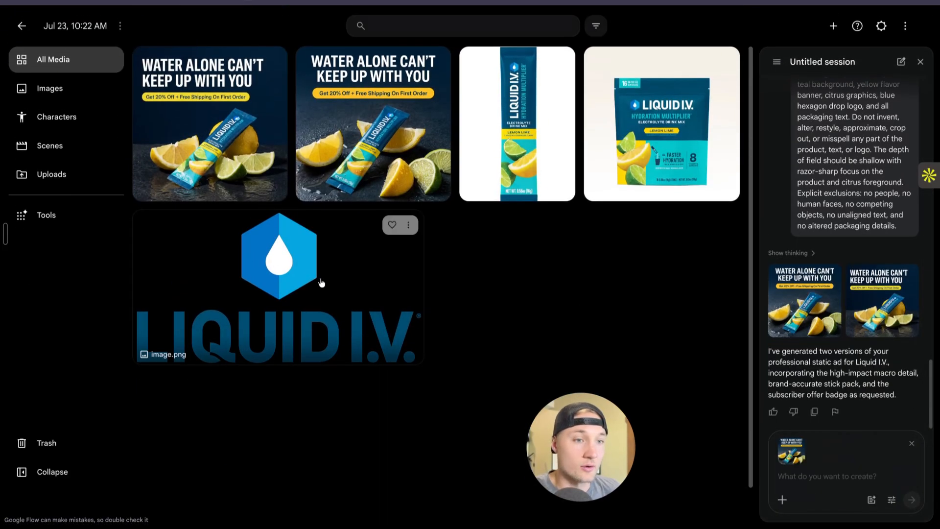
Attach the Liquid I.V. logo, the stick pack image and the pouch image as references for the new prompt.
{"action": "left_click_drag", "start_coordinate": [321, 283], "coordinate": [832, 485]}
{"action": "left_click_drag", "start_coordinate": [519, 122], "coordinate": [852, 484]}
{"action": "left_click_drag", "start_coordinate": [660, 123], "coordinate": [856, 485]}
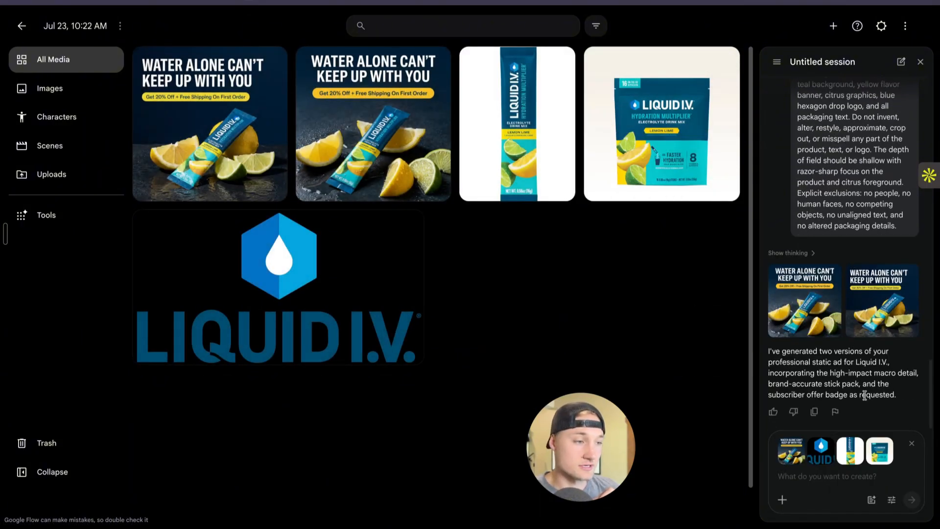
Write the prompt "I want to recreate this as a 9x16" for the attached ad and reference images.
{"action": "left_click", "coordinate": [818, 477]}
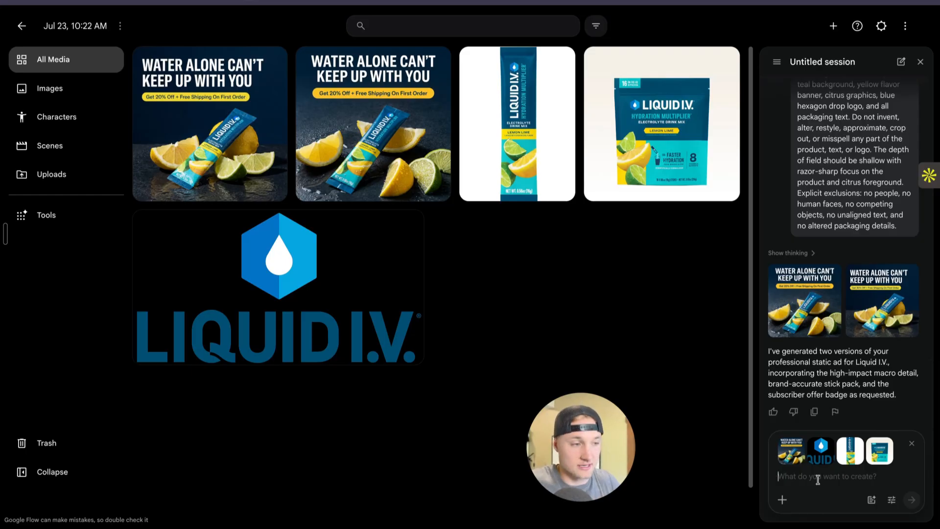
{"action": "type", "text": "I want to recrea"}
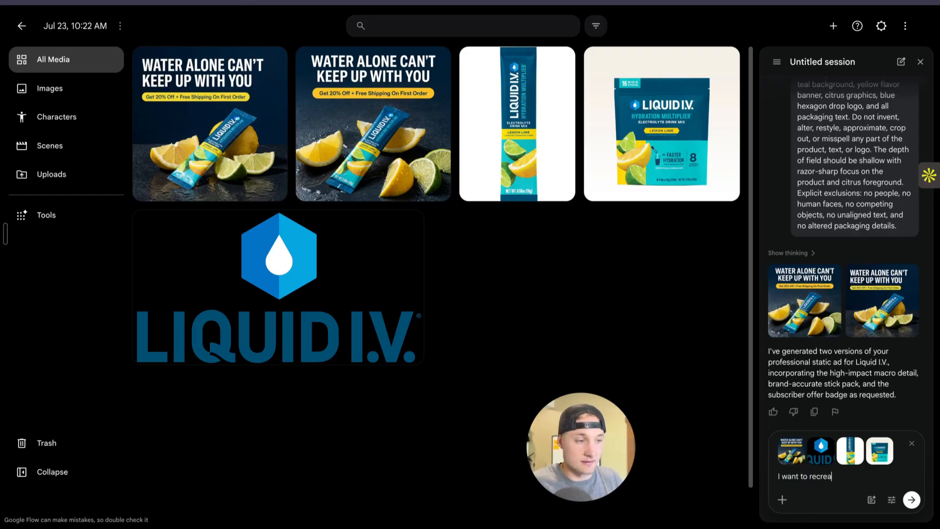
{"action": "type", "text": "te this as a 9x16"}
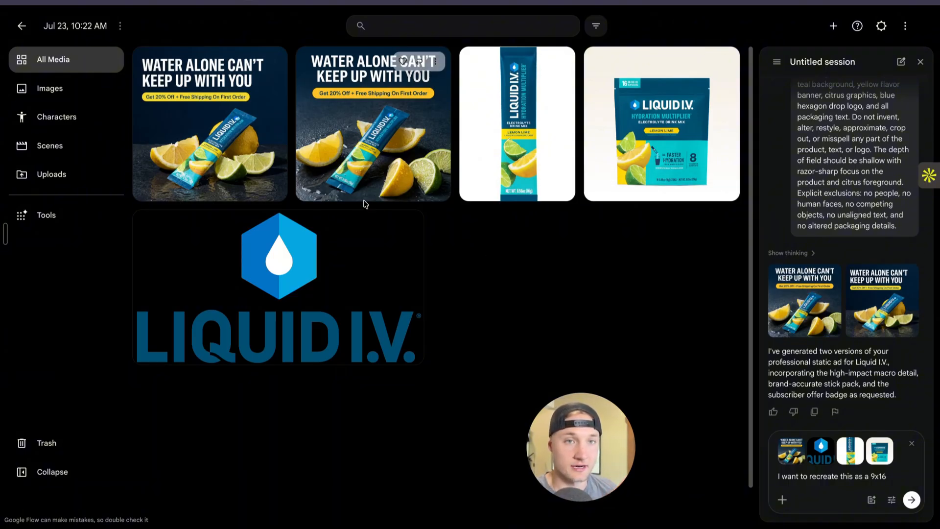
{"action": "scroll", "coordinate": [832, 186], "scroll_direction": "up", "scroll_amount": 1}
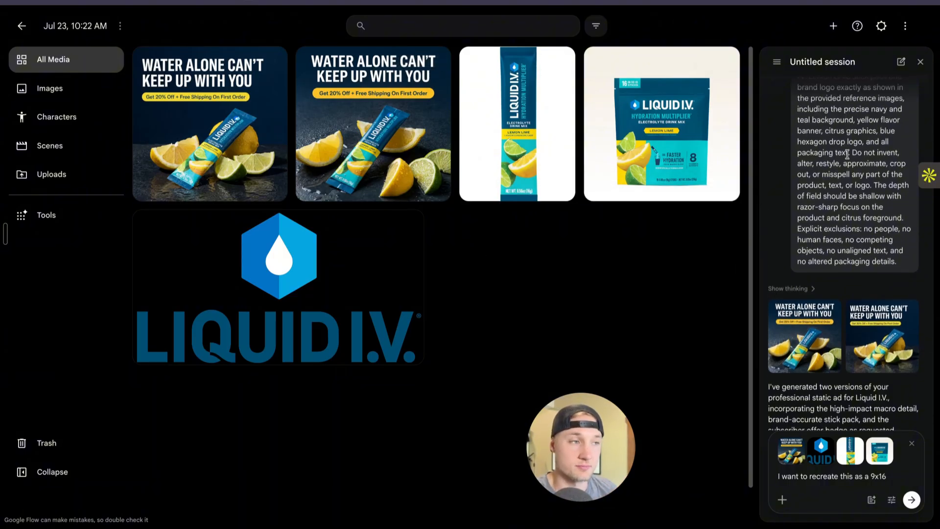
Set the agent's image generation default to the 9:16 ratio with the Nano Banana Pro model and save the settings.
{"action": "left_click", "coordinate": [891, 499]}
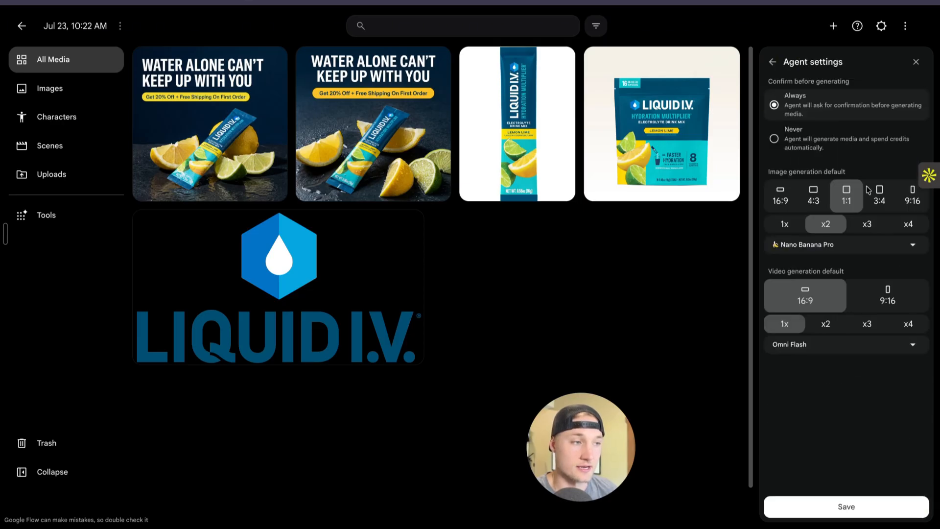
{"action": "left_click", "coordinate": [814, 246]}
{"action": "left_click", "coordinate": [816, 268]}
{"action": "left_click", "coordinate": [815, 246]}
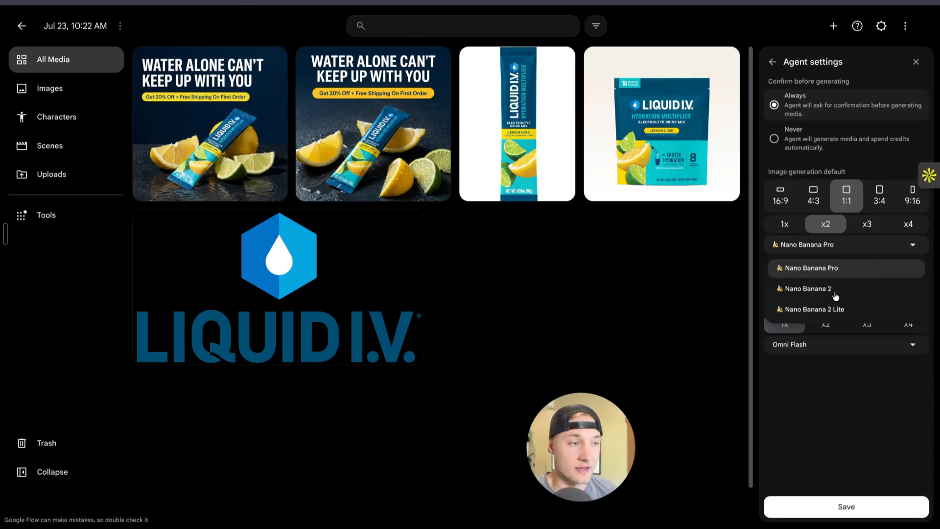
{"action": "left_click", "coordinate": [829, 268]}
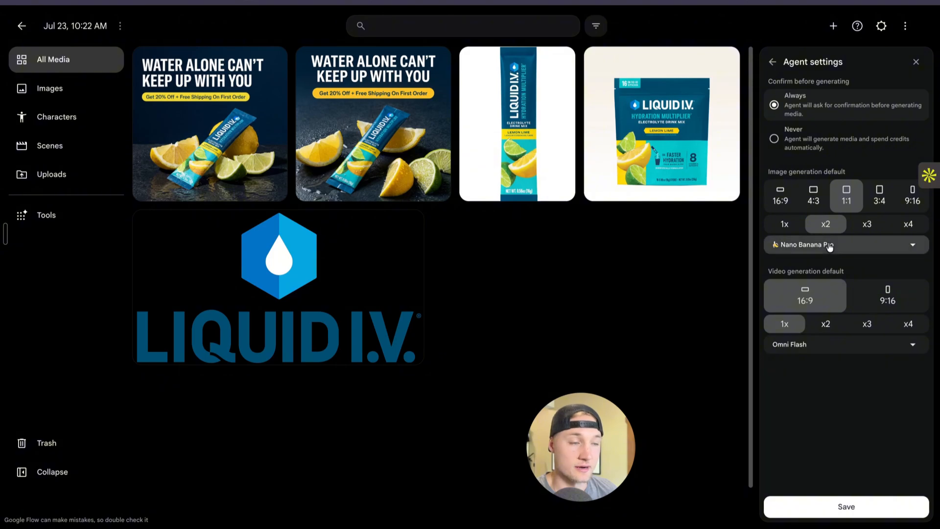
{"action": "left_click", "coordinate": [914, 208]}
{"action": "left_click", "coordinate": [844, 207]}
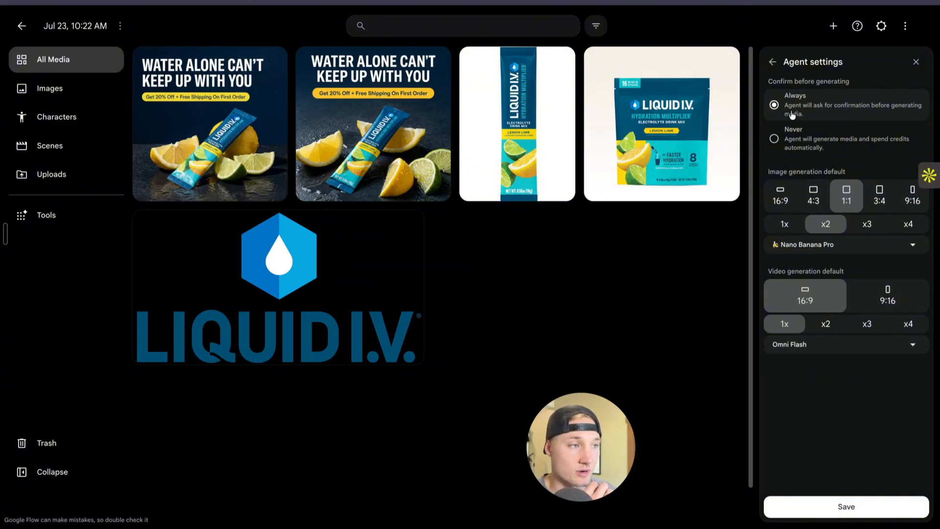
{"action": "left_click", "coordinate": [911, 196]}
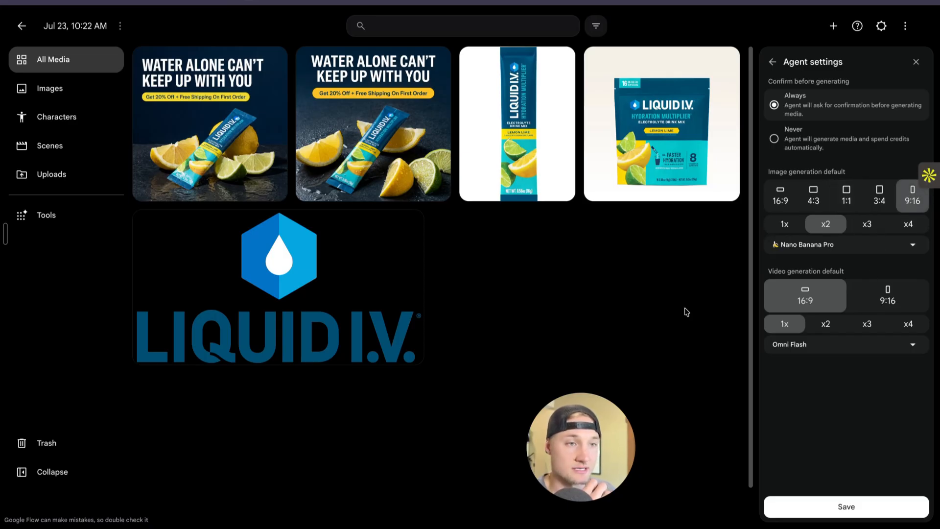
{"action": "left_click", "coordinate": [864, 506]}
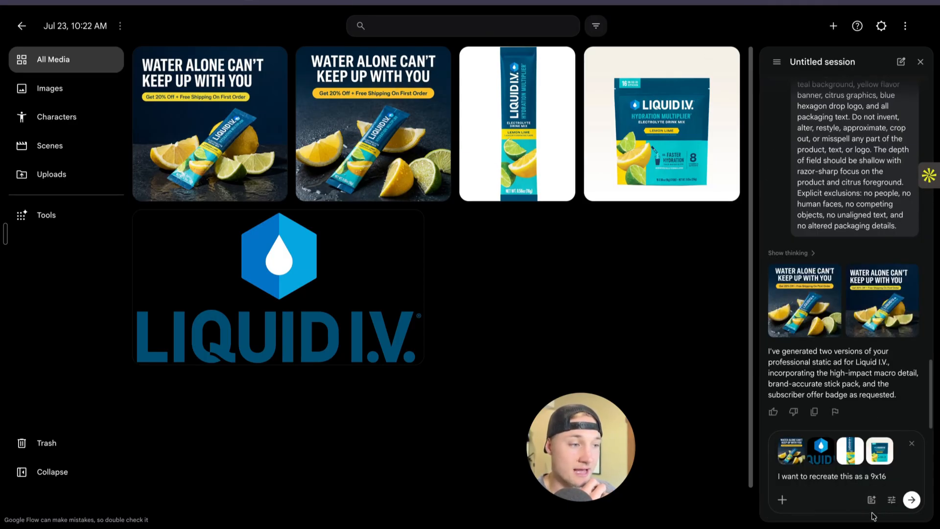
Revise the prompt to read "I want to recreate this static ad as a 9x16" and submit it.
{"action": "left_click", "coordinate": [838, 476]}
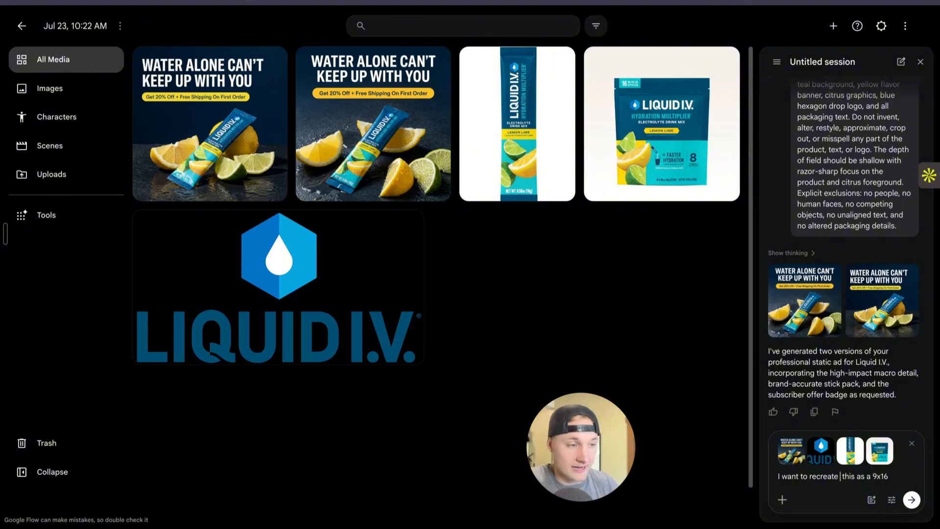
{"action": "type", "text": "static ad"}
{"action": "key", "text": "Return"}
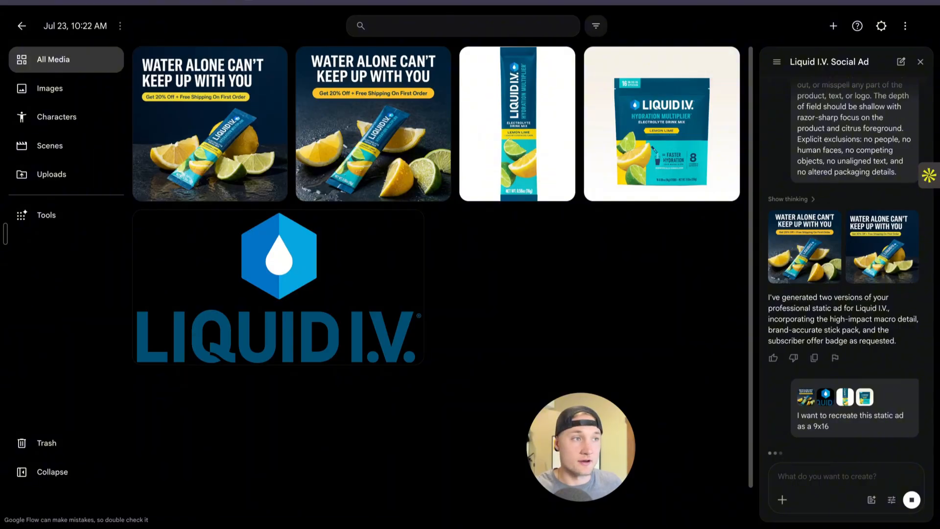
Open Higgsfield in a new browser tab, dismiss its special-offer popup and look over its image and video generation options.
{"action": "key", "text": "ctrl+t"}
{"action": "type", "text": "hig"}
{"action": "key", "text": "Return"}
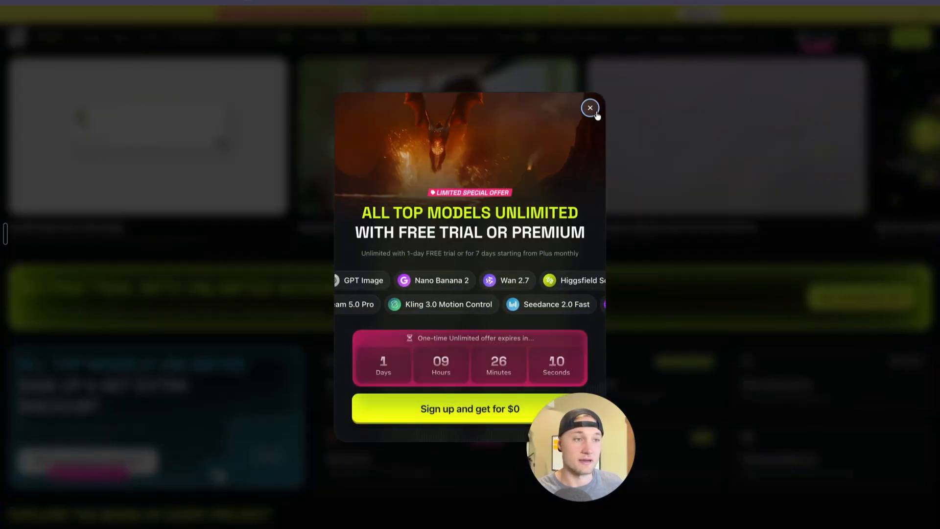
{"action": "left_click", "coordinate": [595, 113]}
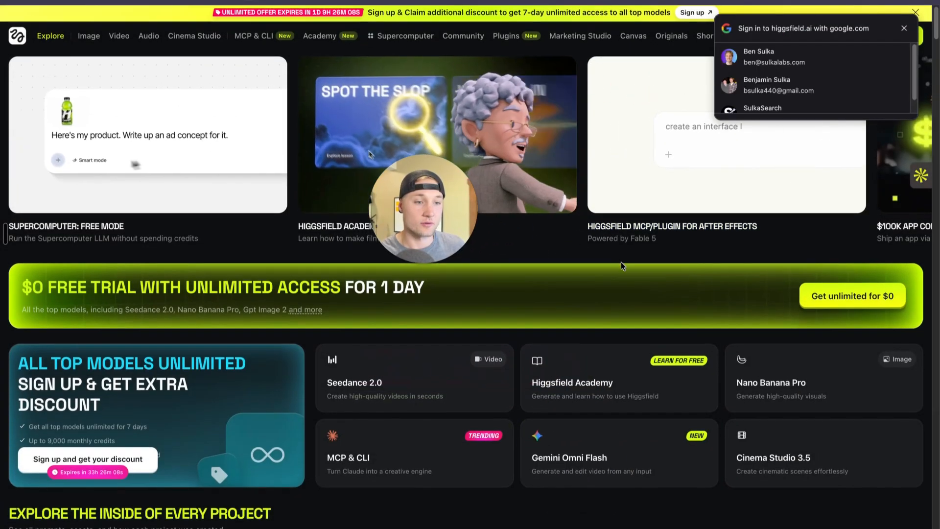
{"action": "scroll", "coordinate": [622, 266], "scroll_direction": "down", "scroll_amount": 1}
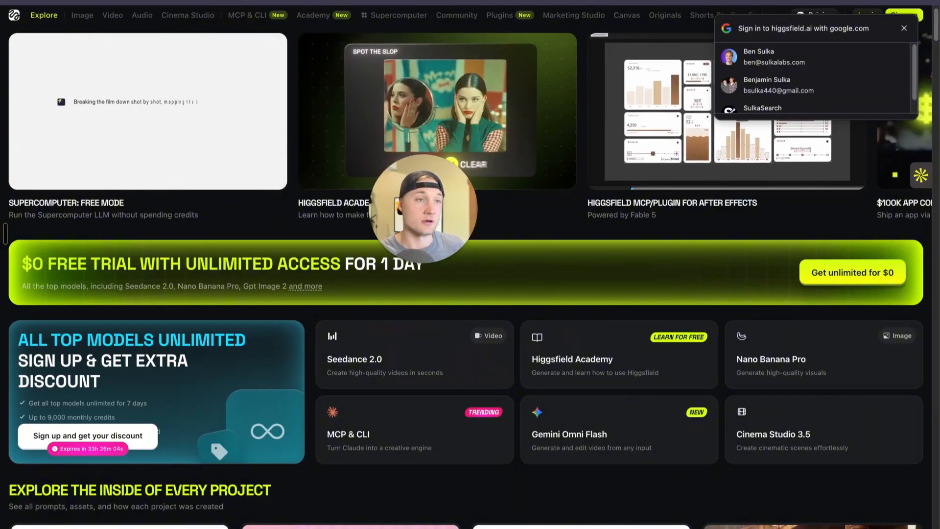
{"action": "mouse_move", "coordinate": [115, 20]}
{"action": "mouse_move", "coordinate": [82, 16]}
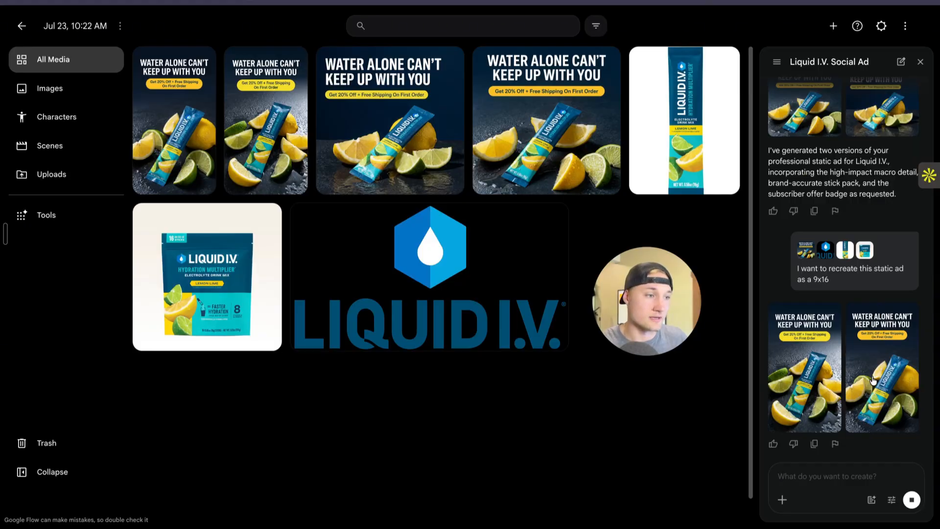
Inspect the second generated 9x16 ad in Google Flow at full size.
{"action": "left_click", "coordinate": [872, 380]}
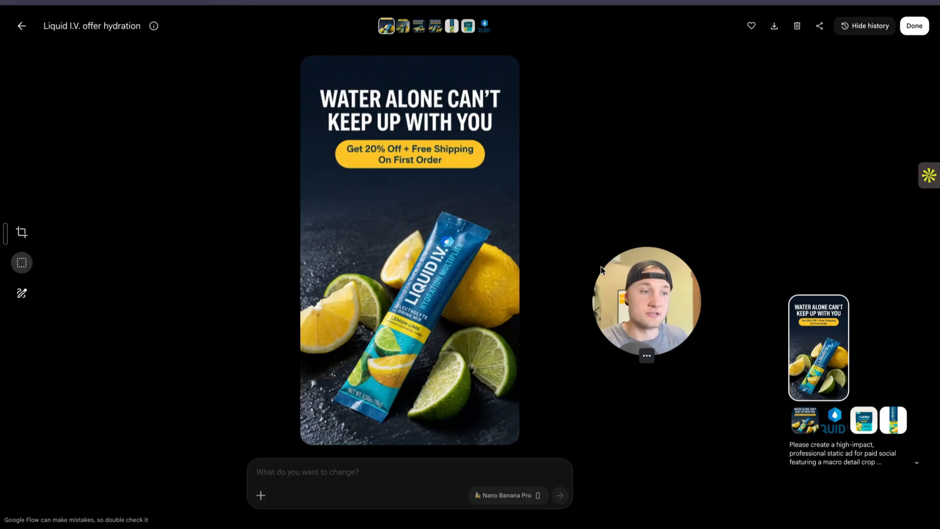
{"action": "left_click_drag", "start_coordinate": [640, 296], "coordinate": [626, 102]}
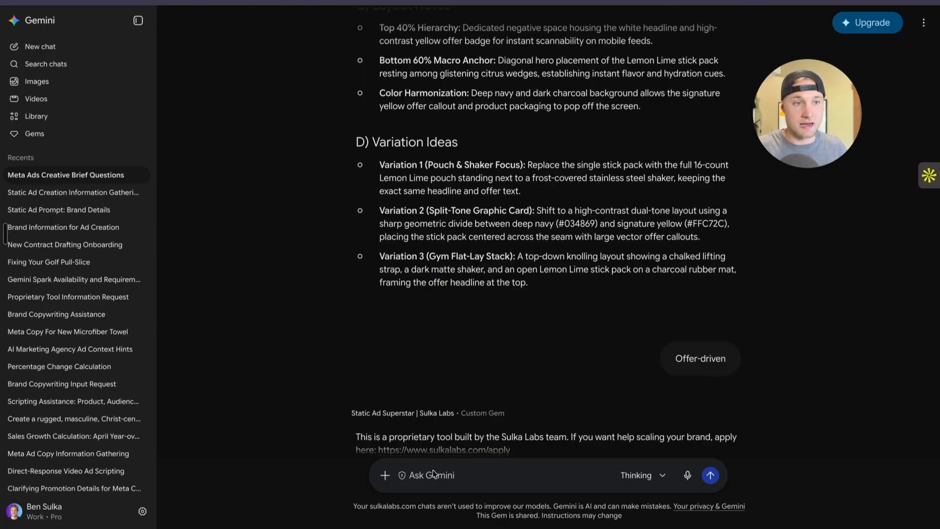
Ask the Gemini Gem "Variation 1 - give me the prompt for this new variation".
{"action": "type", "text": "Variation"}
{"action": "type", "text": "1 - give me the prompt for this new variation"}
{"action": "key", "text": "Return"}
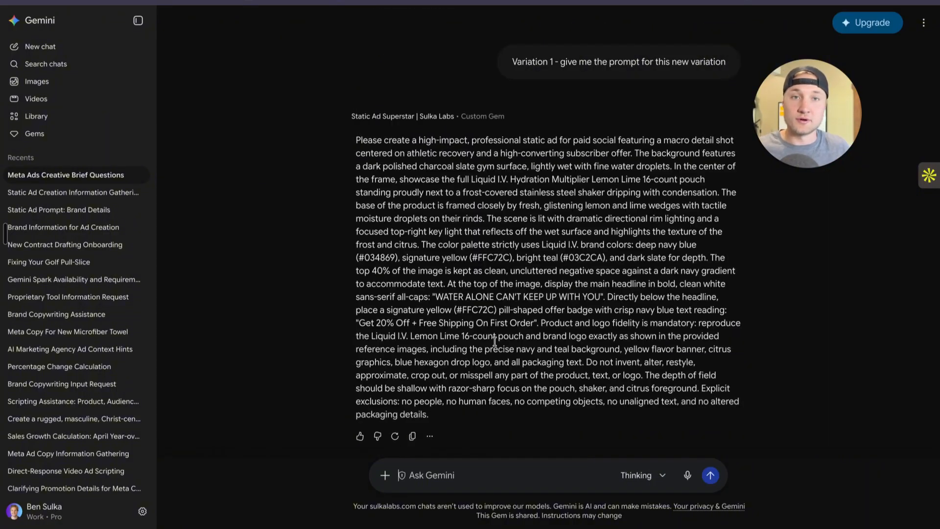
Copy the Gem's whole Variation 1 prompt and paste it into the agent prompt in Google Flow.
{"action": "triple_click", "coordinate": [577, 304]}
{"action": "key", "text": "super+c"}
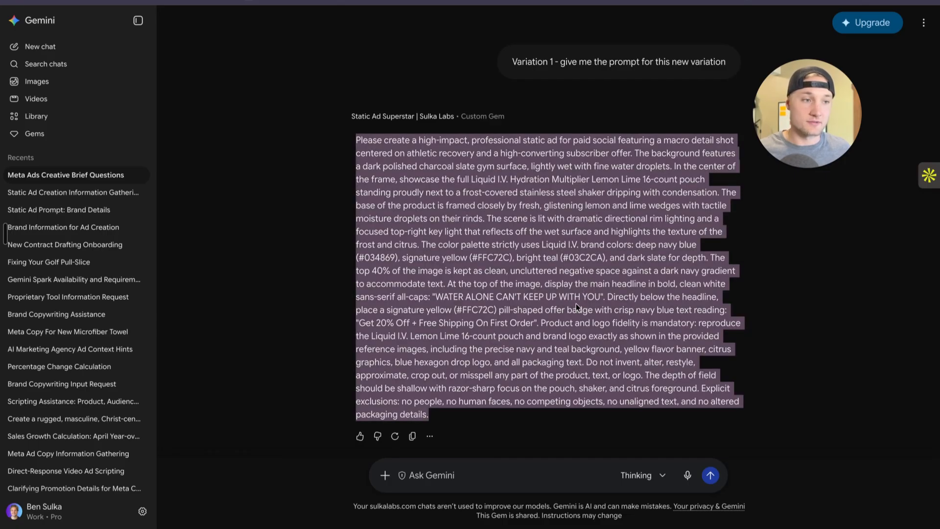
{"action": "key", "text": "ctrl+Tab"}
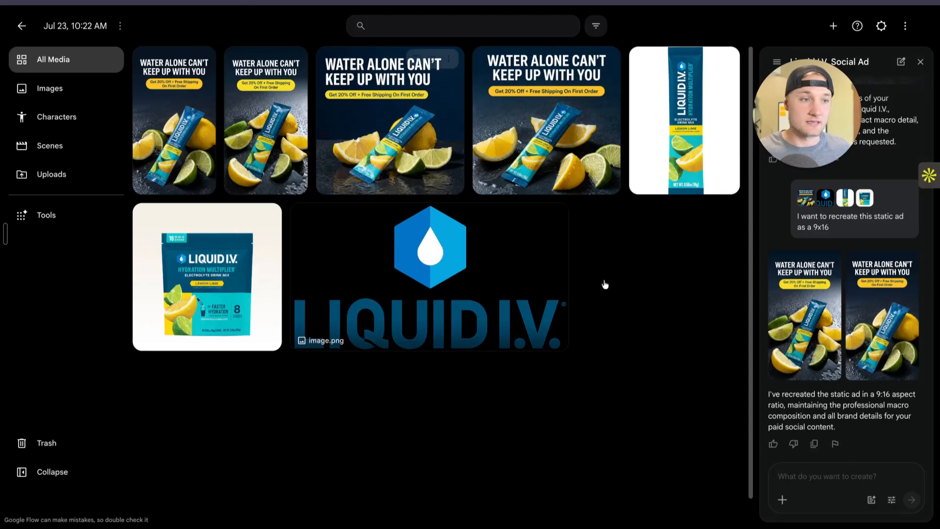
{"action": "left_click", "coordinate": [801, 478]}
{"action": "key", "text": "super+v"}
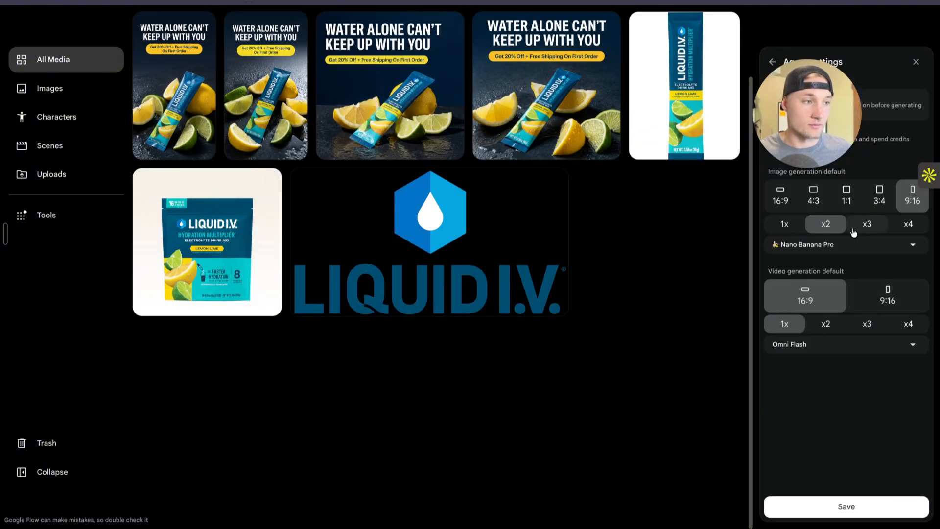
Set the image generation default to the 1:1 ratio and save the agent settings.
{"action": "left_click", "coordinate": [848, 212]}
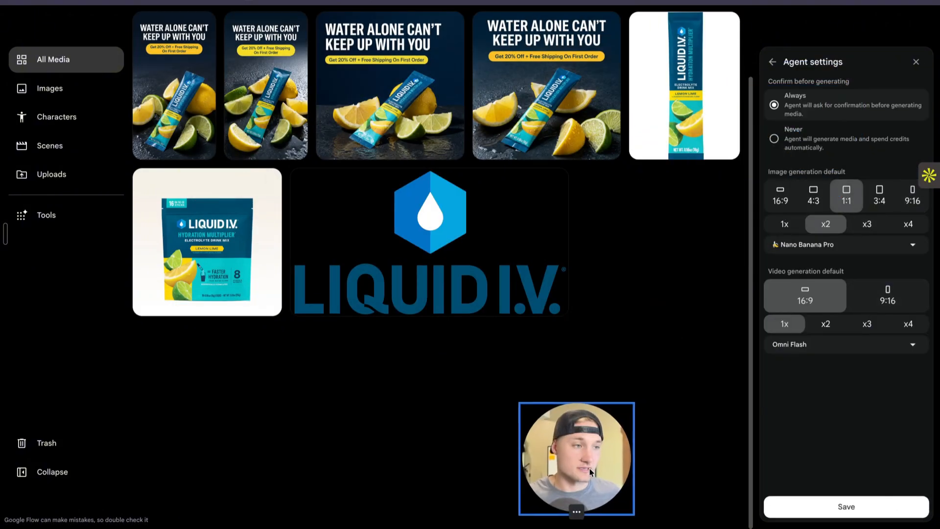
{"action": "left_click", "coordinate": [833, 507]}
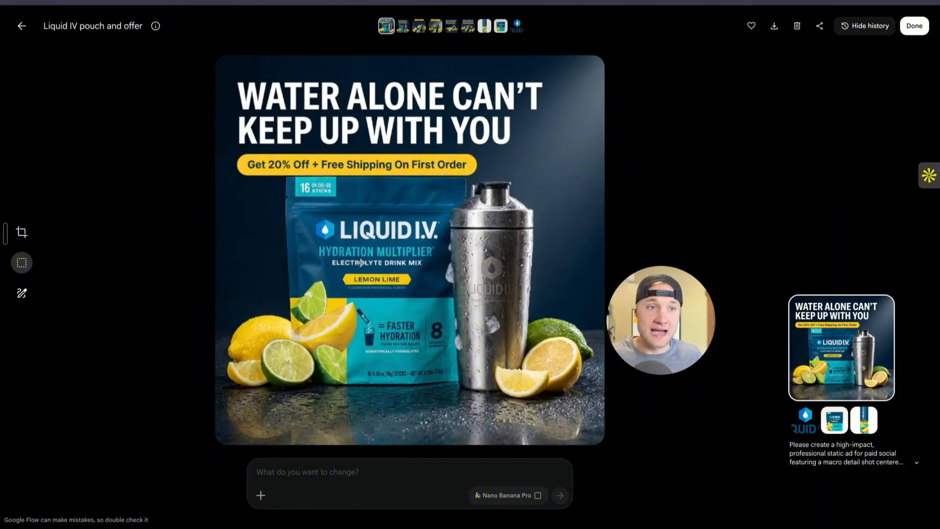
Return to the project's media and attach the first pouch-and-shaker ad, the Liquid I.V. logo and the pouch image as references.
{"action": "left_click", "coordinate": [914, 26]}
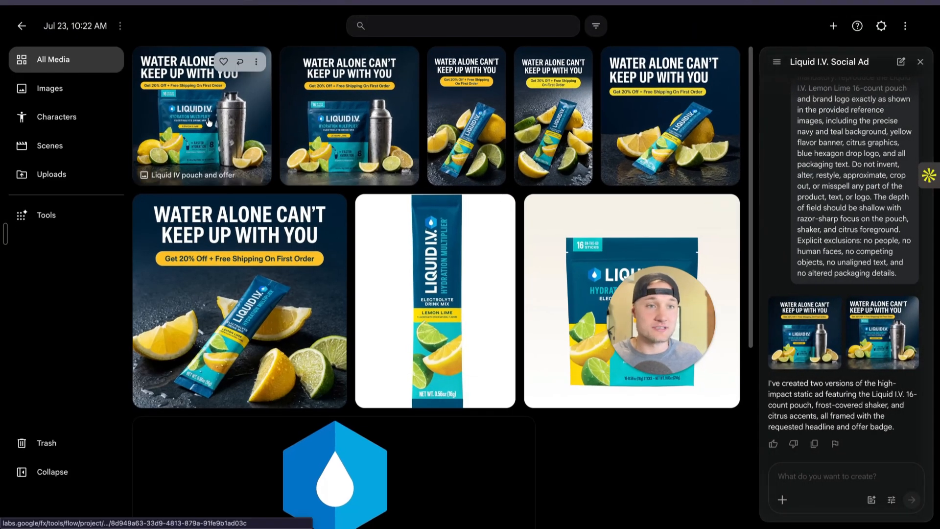
{"action": "left_click_drag", "start_coordinate": [209, 122], "coordinate": [850, 494]}
{"action": "left_click_drag", "start_coordinate": [693, 307], "coordinate": [515, 358]}
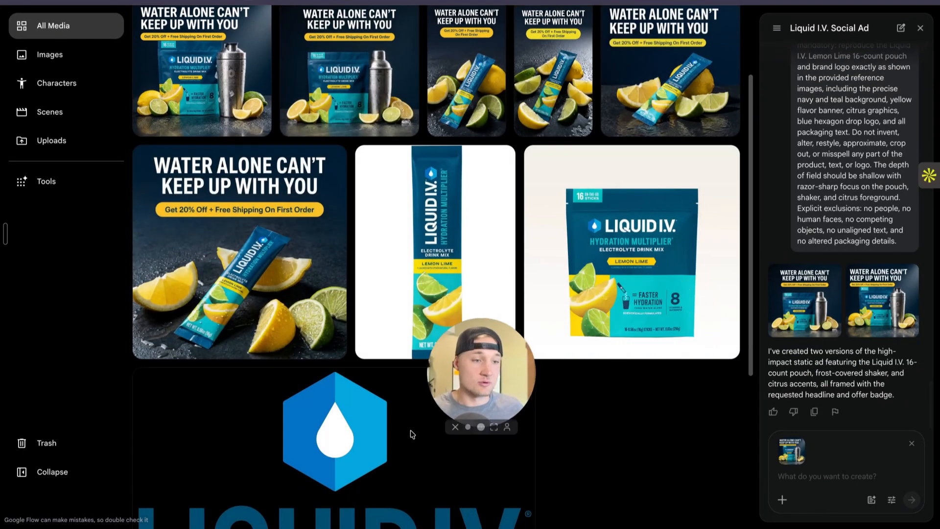
{"action": "left_click_drag", "start_coordinate": [337, 459], "coordinate": [832, 487]}
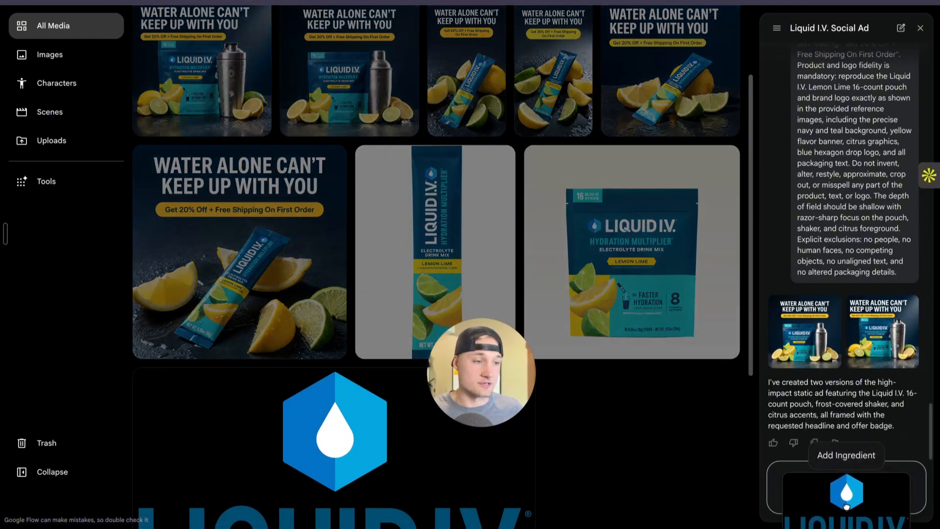
Write the prompt "I want to recreate this as a 9x16", save the agent settings and submit the prompt.
{"action": "type", "text": "I want to recreate this"}
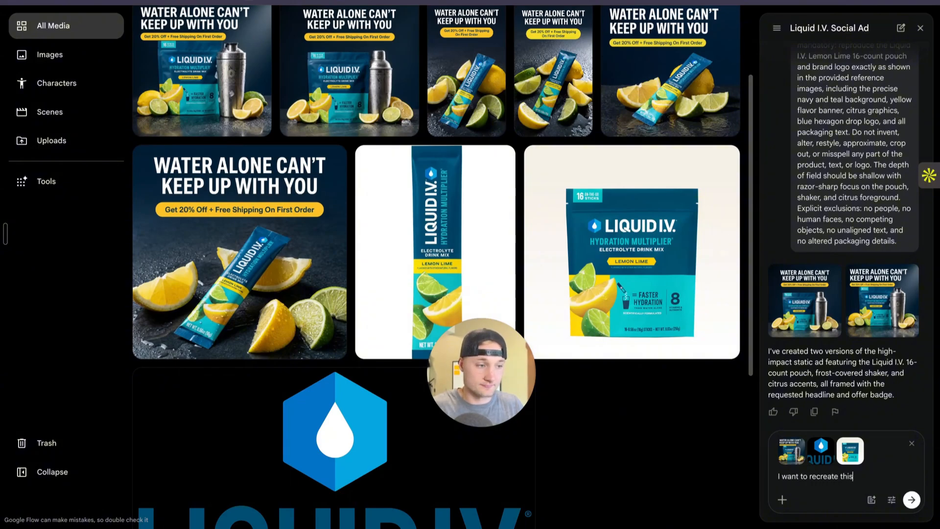
{"action": "left_click", "coordinate": [891, 499]}
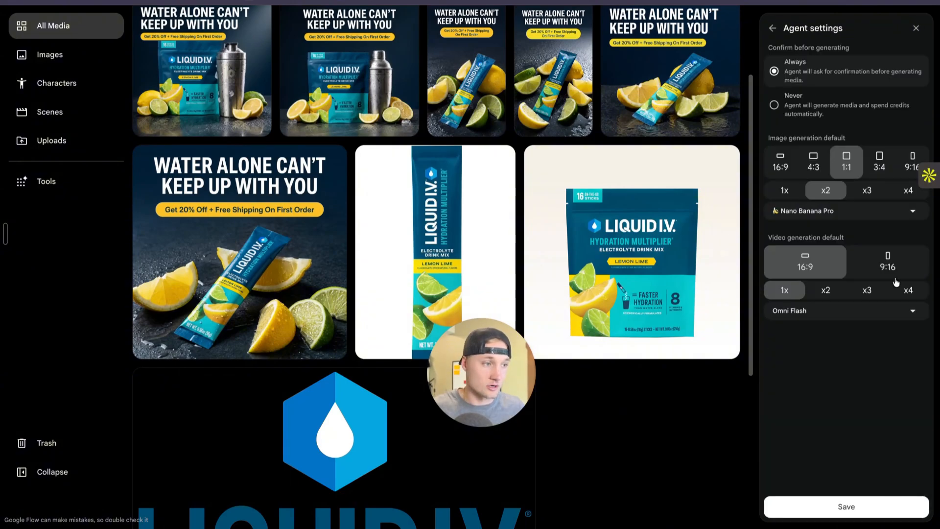
{"action": "left_click", "coordinate": [865, 511]}
{"action": "scroll", "coordinate": [761, 289], "scroll_direction": "down", "scroll_amount": 4}
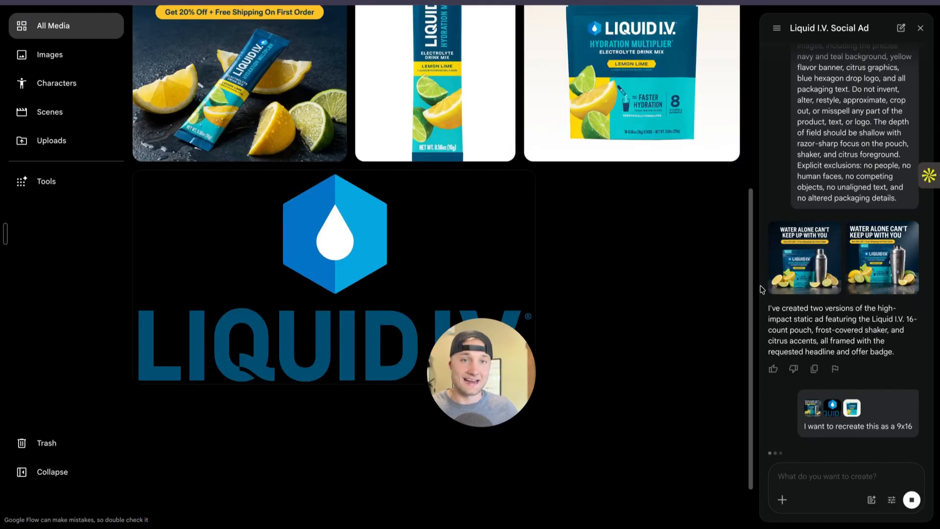
View the square pouch-and-shaker ad at full size and return to the project's media.
{"action": "left_click", "coordinate": [883, 257]}
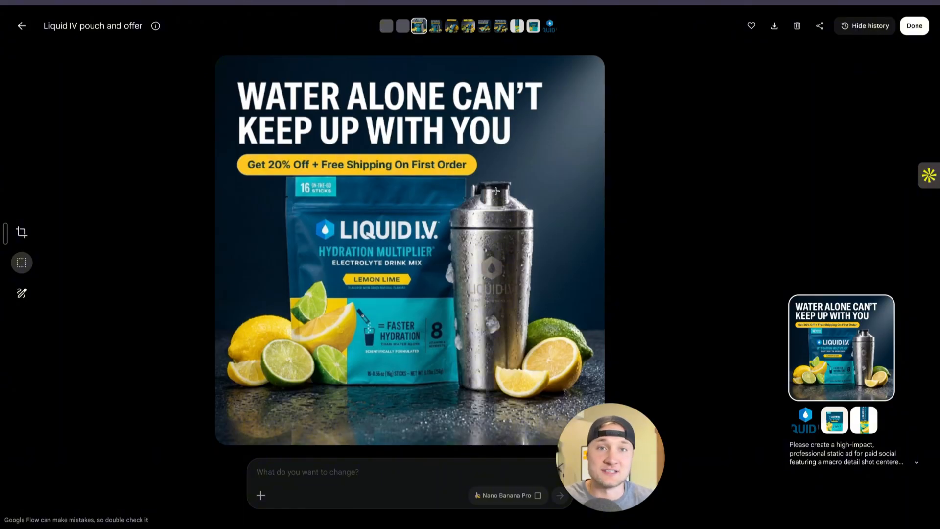
{"action": "key", "text": "Escape"}
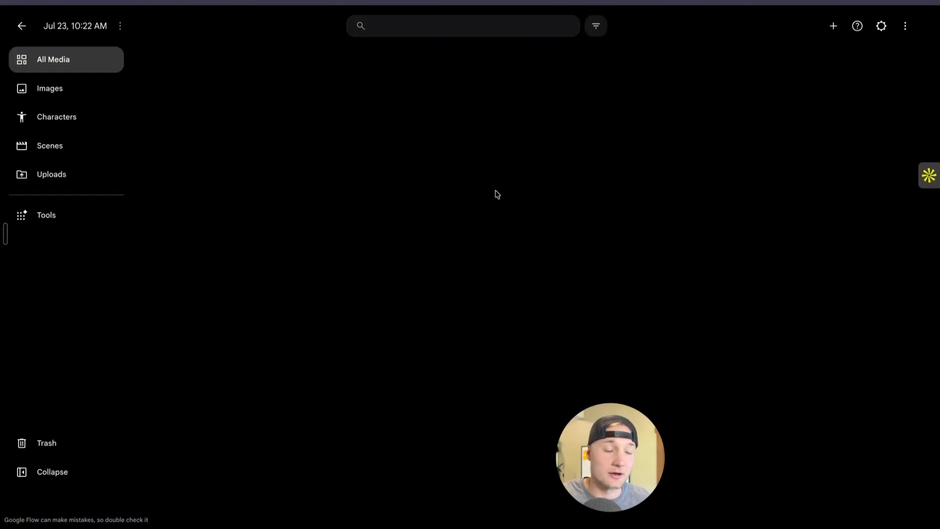